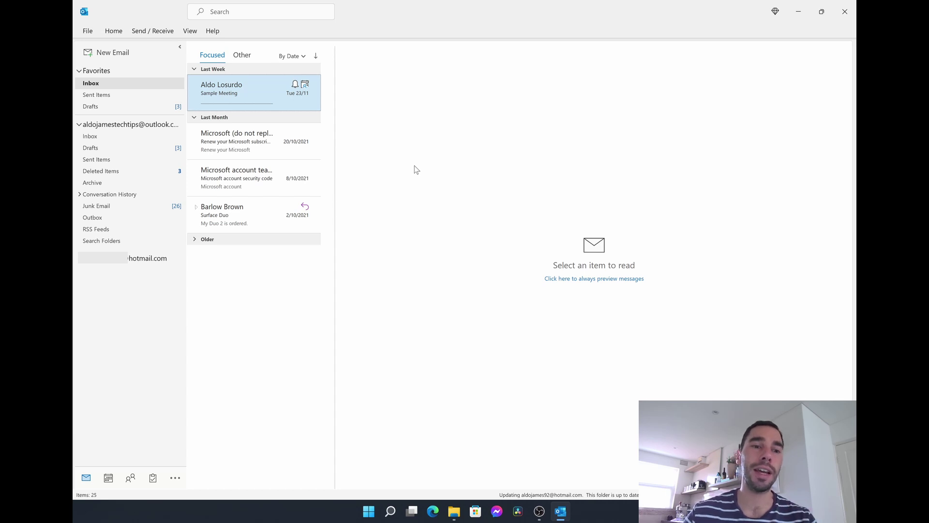
# Remove the hotmail.com account from the folder pane and confirm the removal.
pyautogui.rightClick(138, 262)
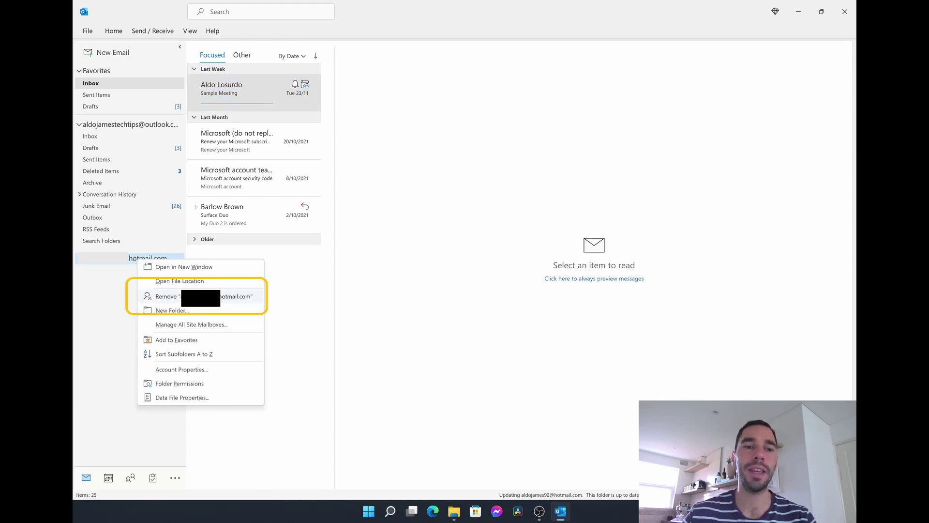
pyautogui.click(191, 296)
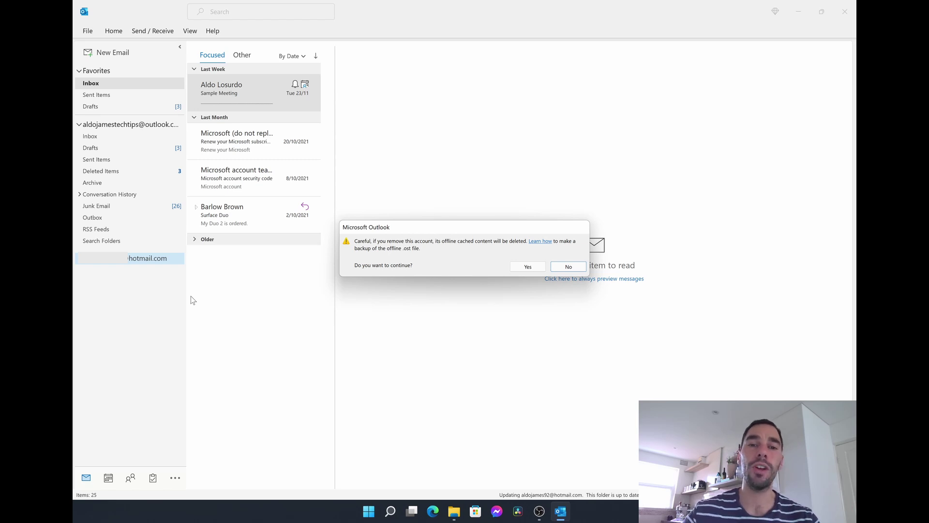
pyautogui.click(528, 267)
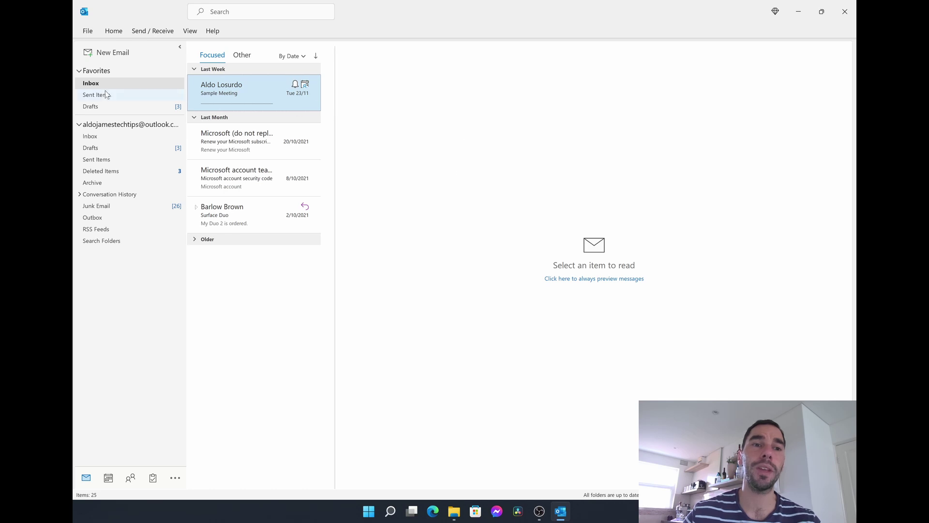
pyautogui.rightClick(160, 129)
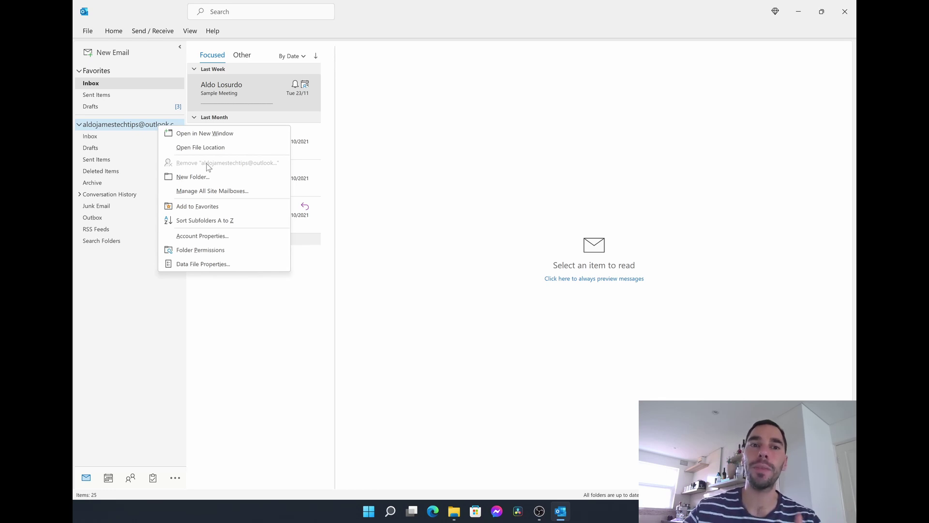
pyautogui.click(375, 159)
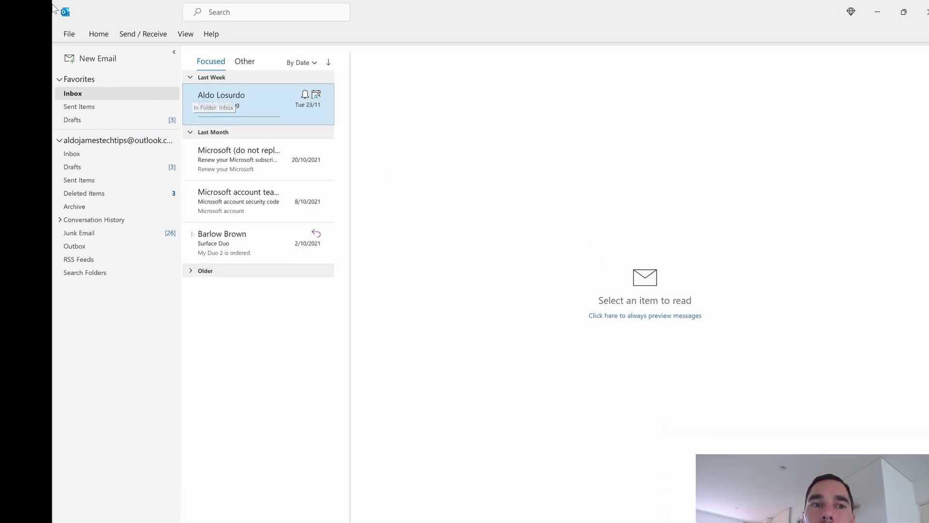
# Open the Account Settings dialog from the File tab's account information page.
pyautogui.click(69, 32)
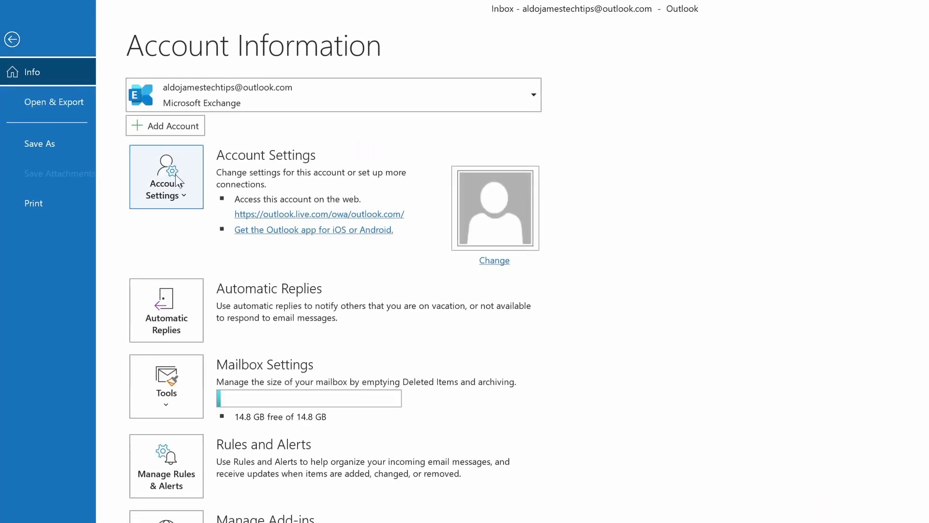
pyautogui.click(176, 176)
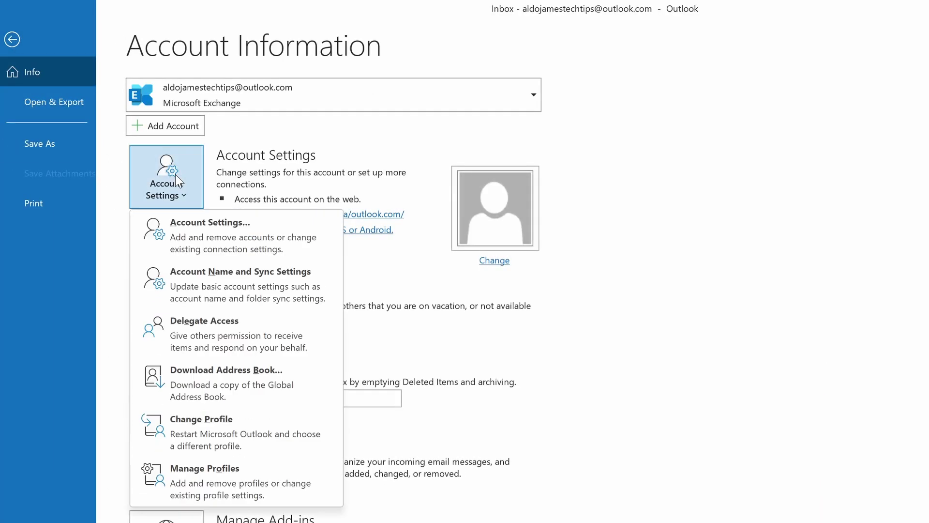
pyautogui.click(270, 237)
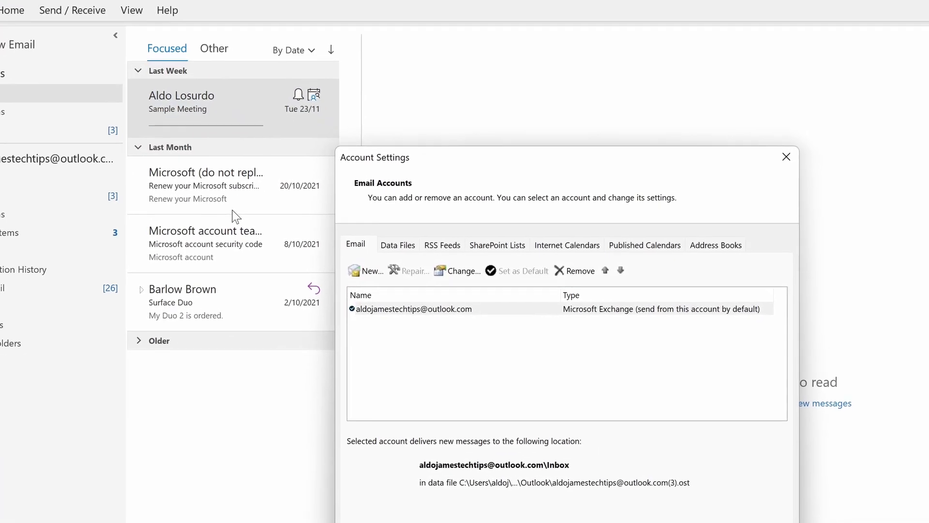
# Try removing the outlook.com account and dismiss the warning requiring a new data location.
pyautogui.click(441, 312)
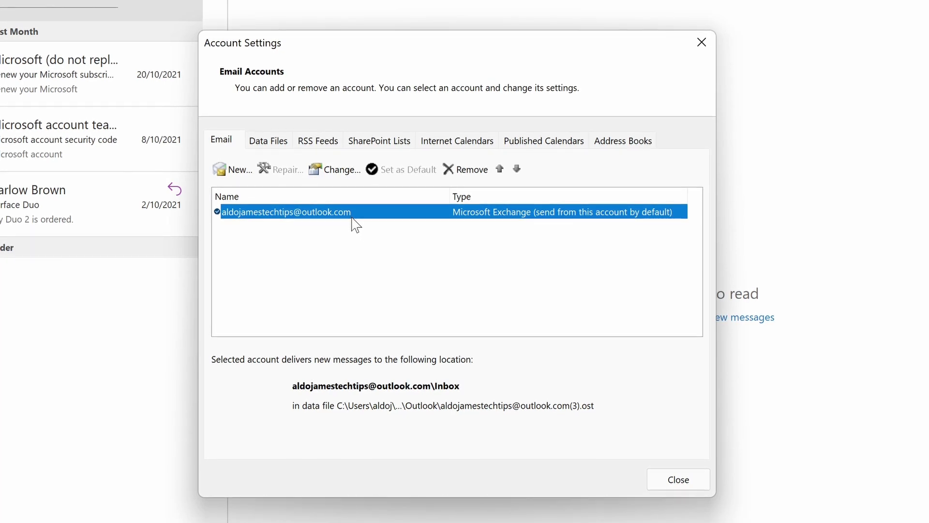
pyautogui.click(465, 169)
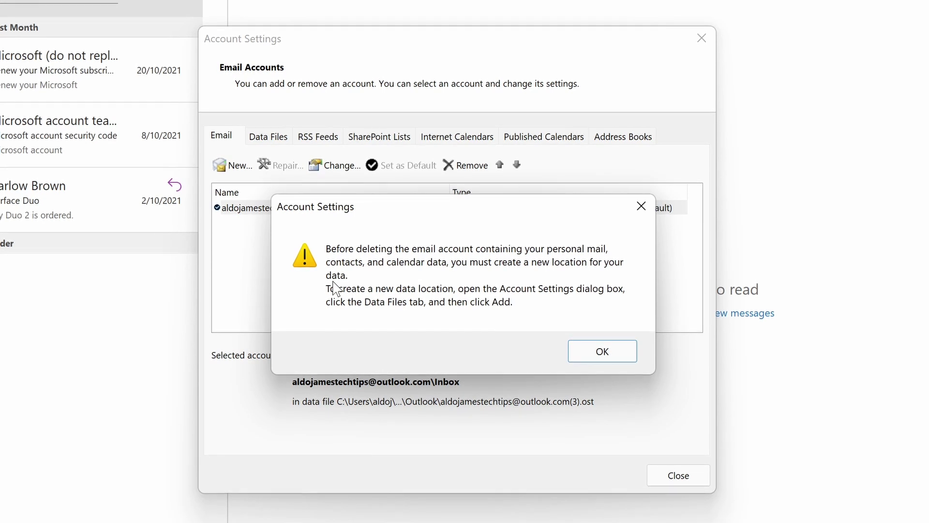
pyautogui.click(618, 359)
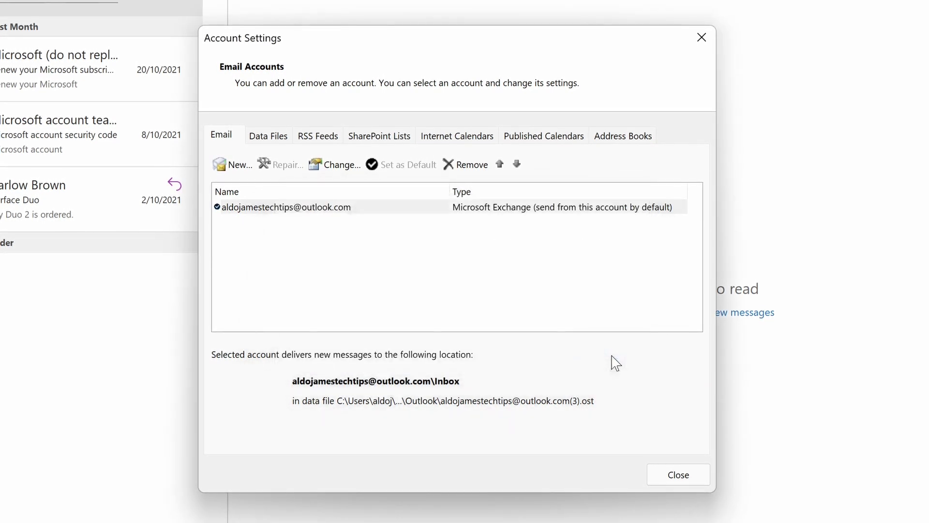
# On the Data Files list, try removing the account's .ost file and dismiss the default-file warning.
pyautogui.click(498, 211)
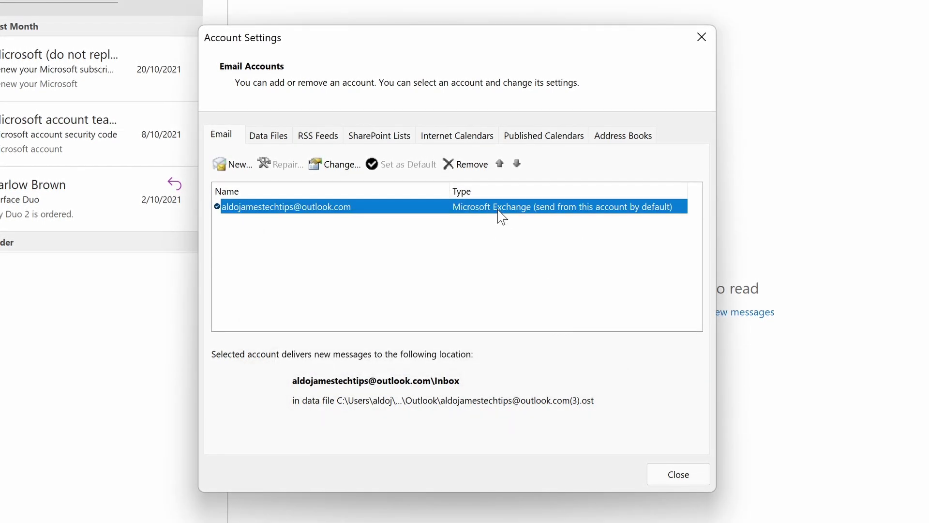
pyautogui.click(278, 140)
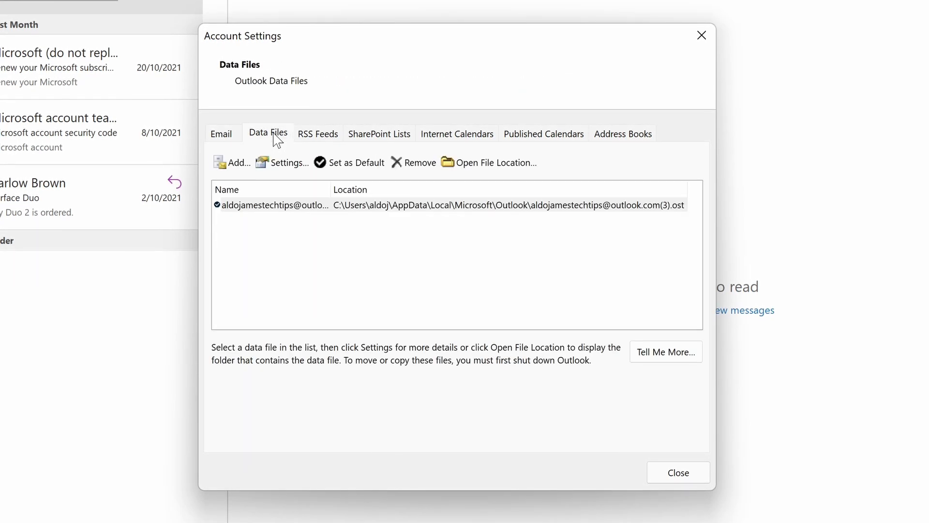
pyautogui.click(487, 206)
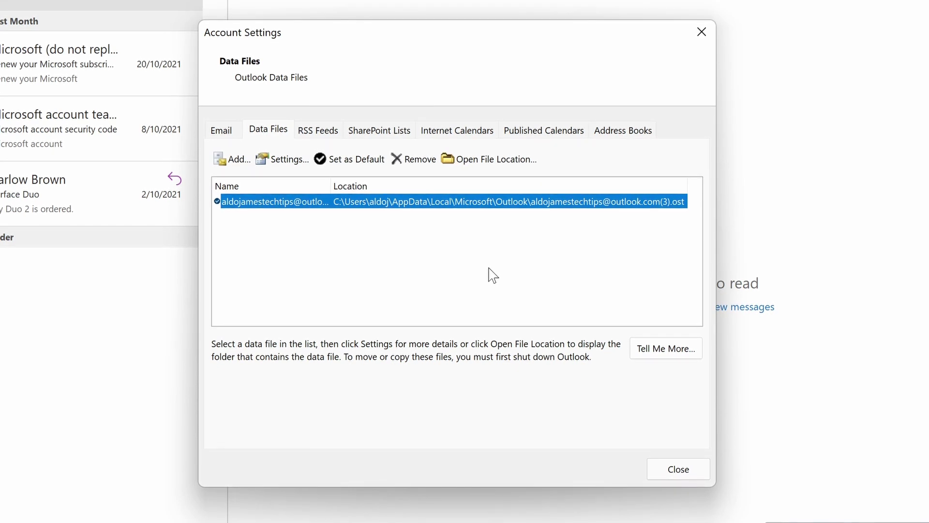
pyautogui.click(417, 160)
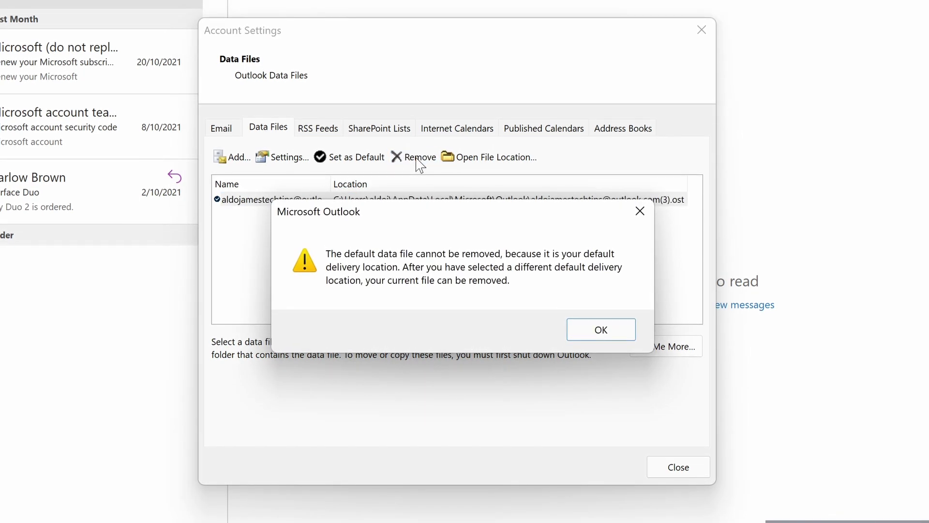
pyautogui.click(598, 328)
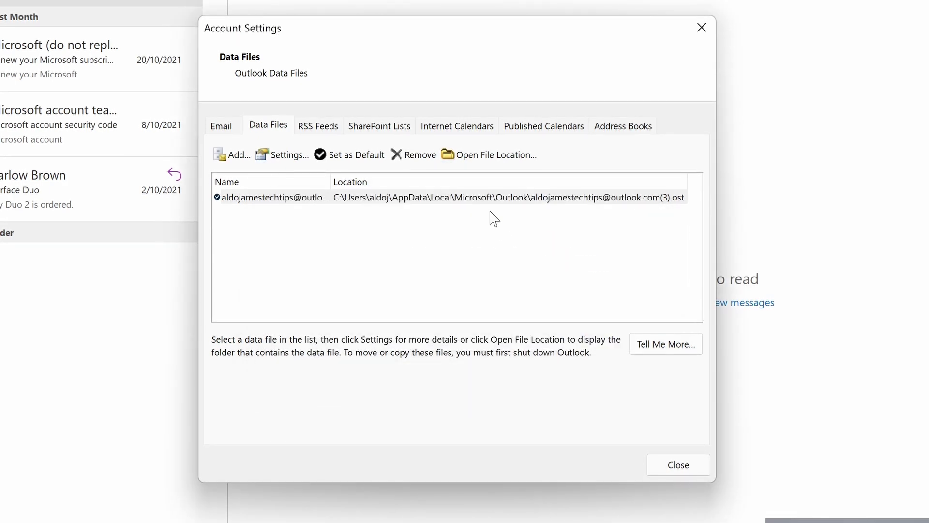
# Create a new .pst data file named 'My Outlook Data 30 11 2021' in the Documents folder.
pyautogui.click(236, 156)
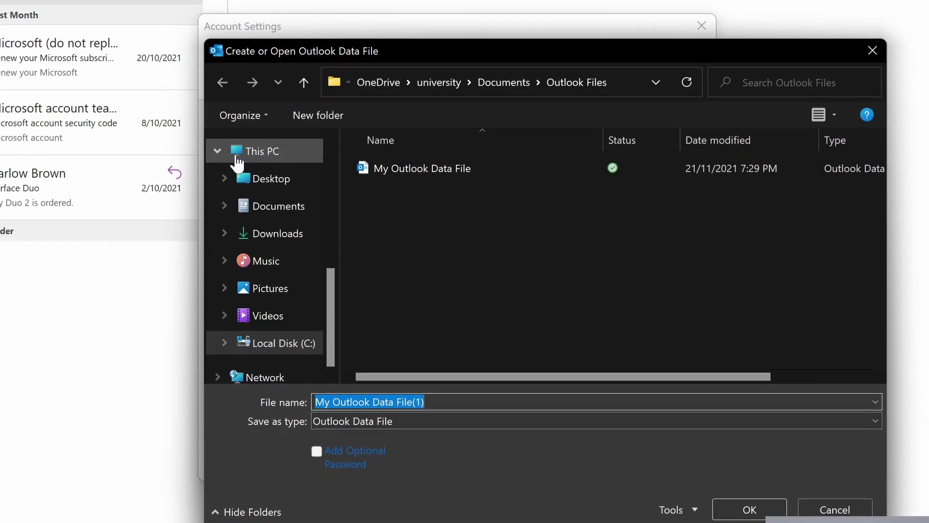
pyautogui.click(255, 206)
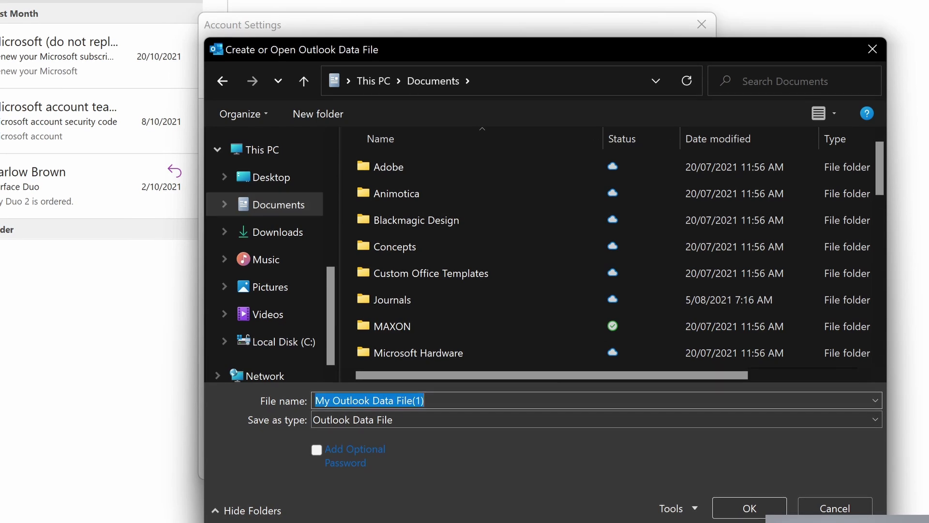
pyautogui.click(419, 399)
pyautogui.doubleClick(419, 400)
pyautogui.hotkey('ctrl', 'shift', 'Left')
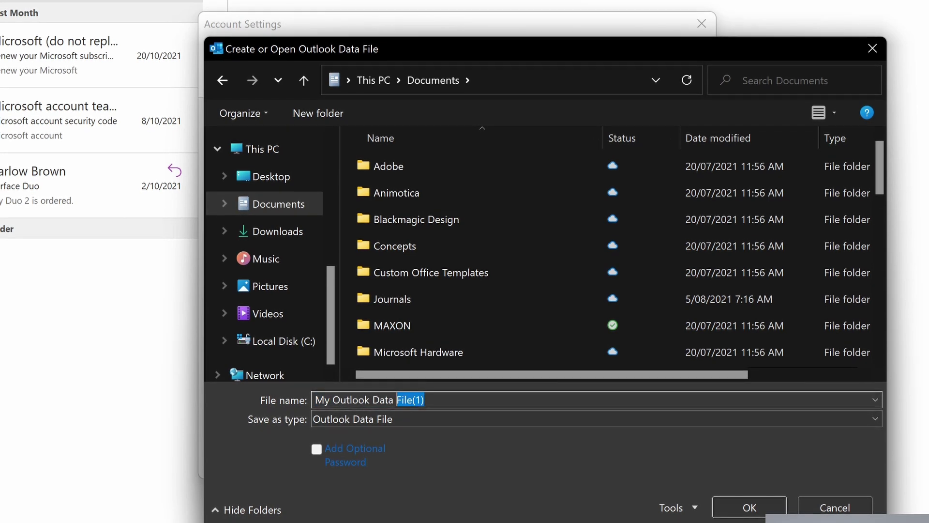
pyautogui.press('BackSpace')
pyautogui.write('30 11 2021')
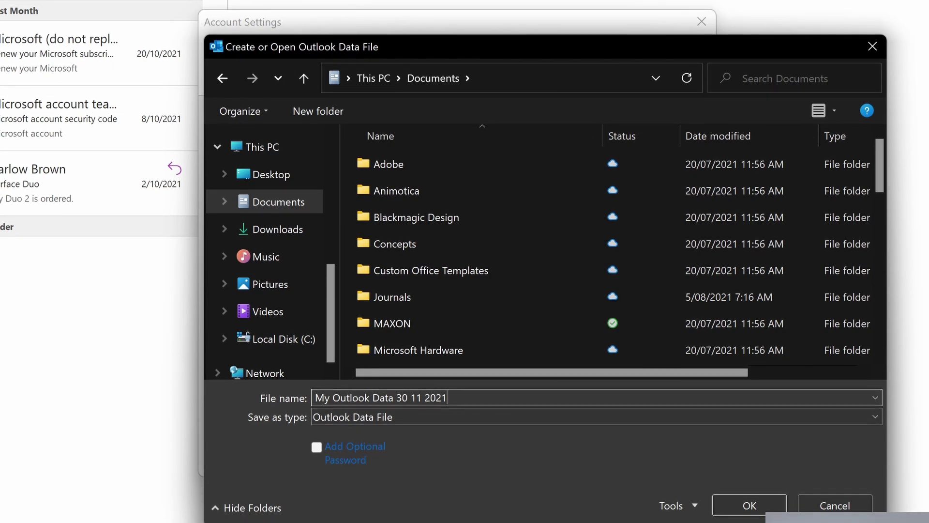
pyautogui.click(765, 508)
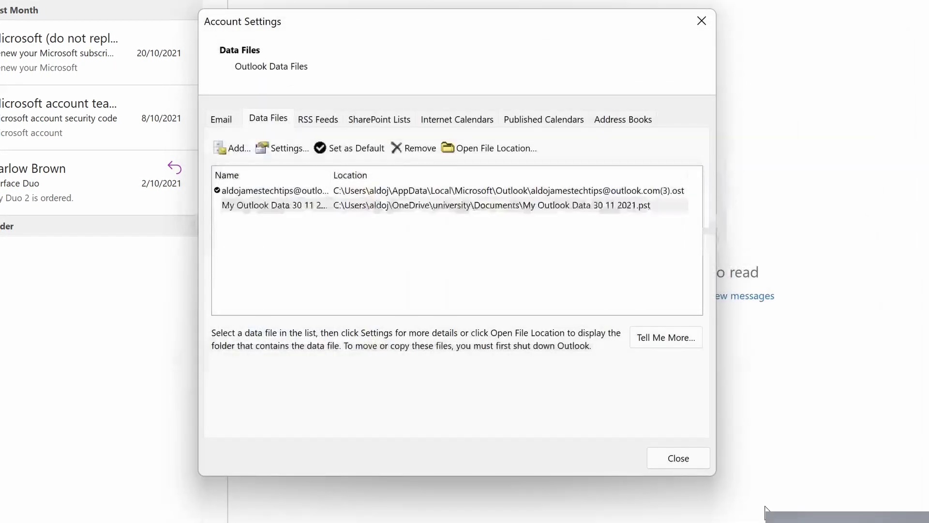
# Set My Outlook Data 30 11 2021.pst as the default data file, confirming the delivery location change.
pyautogui.click(438, 207)
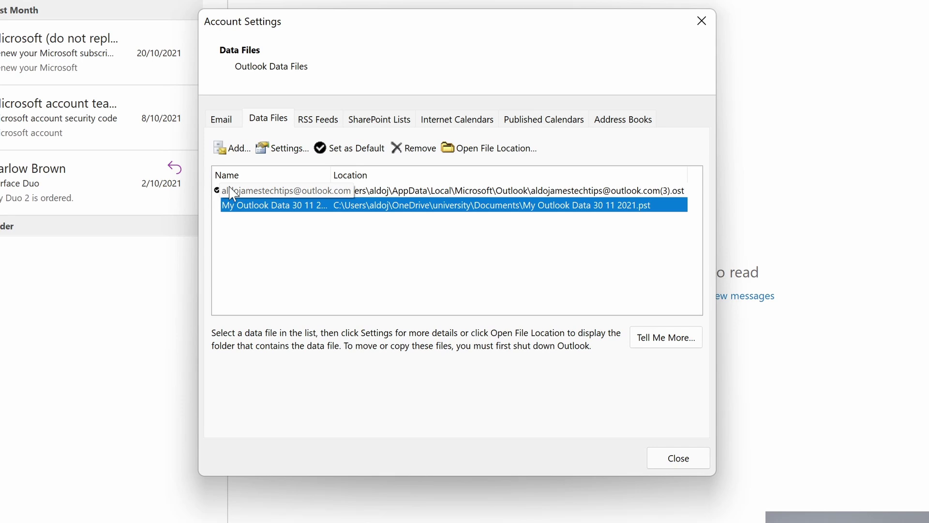
pyautogui.click(361, 148)
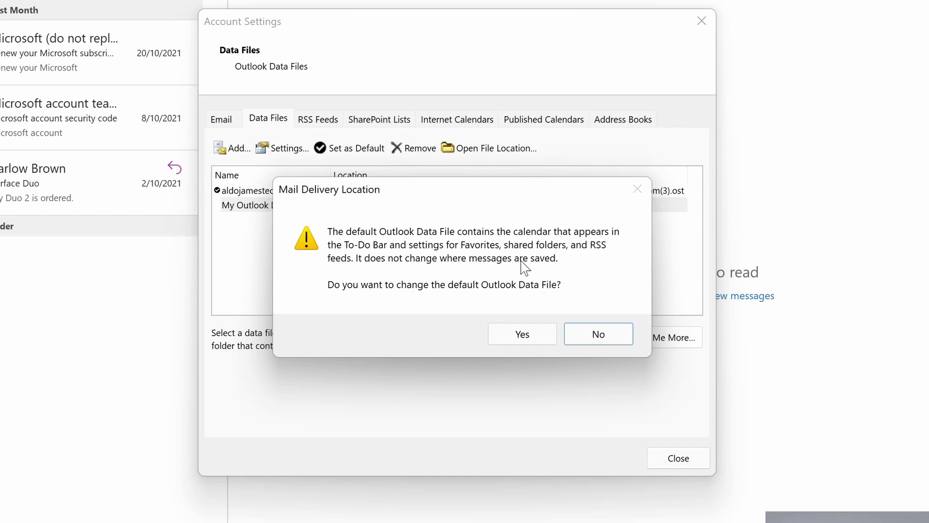
pyautogui.click(524, 335)
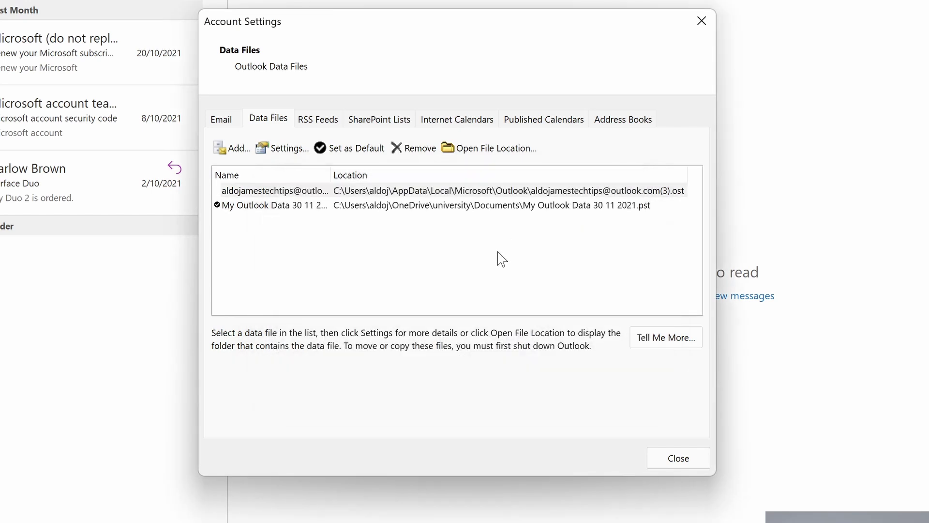
pyautogui.click(500, 256)
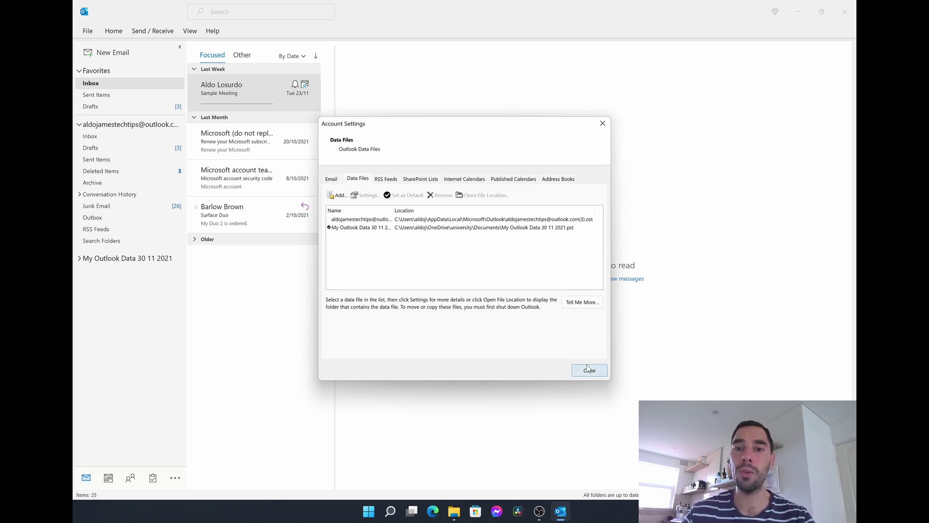
pyautogui.click(334, 182)
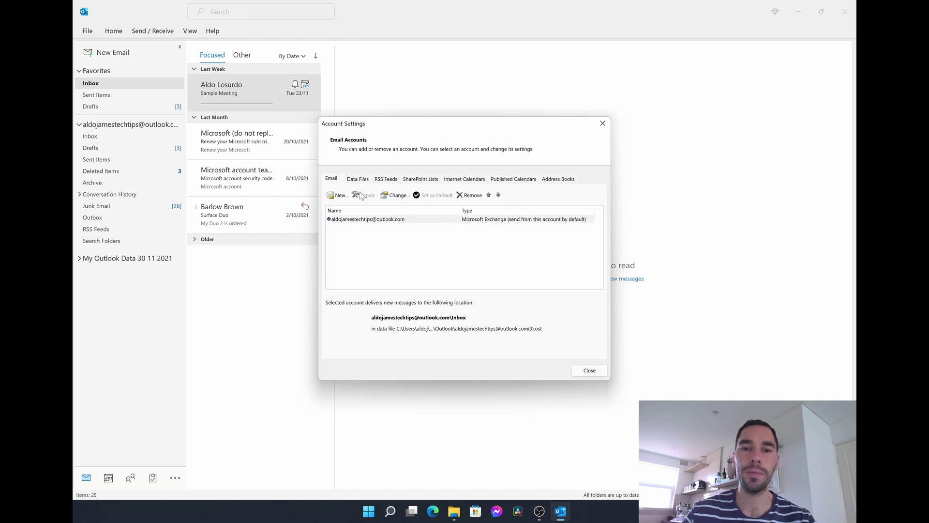
# Try removing the outlook.com account, dismiss the data-file warning, and close Account Settings.
pyautogui.click(445, 224)
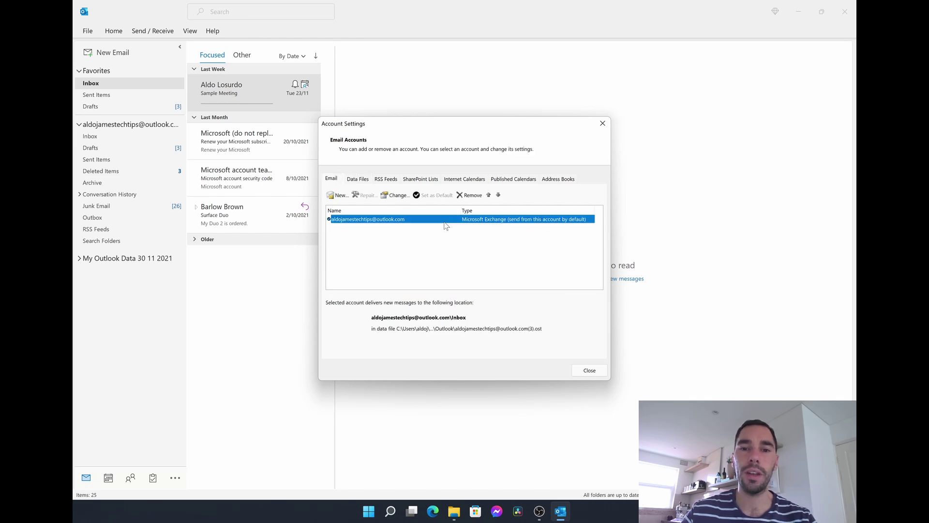
pyautogui.click(466, 199)
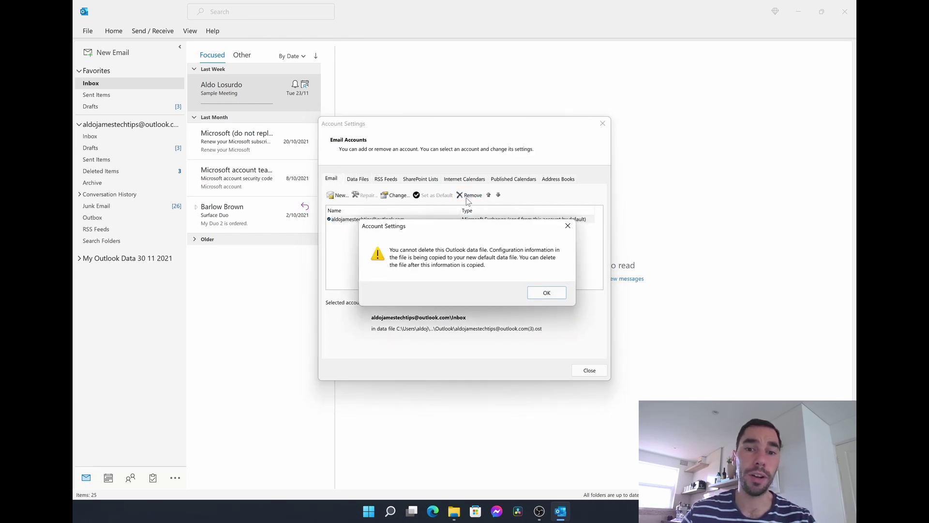
pyautogui.click(544, 296)
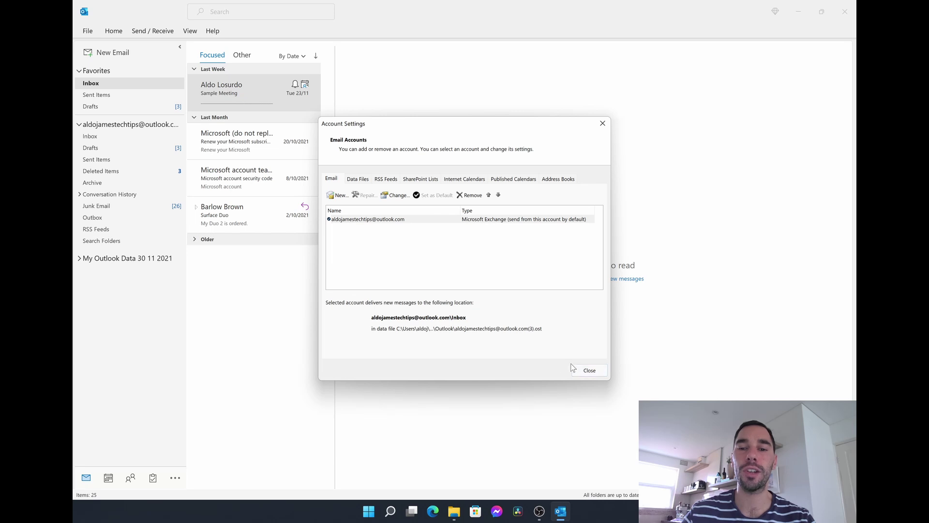
pyautogui.click(585, 369)
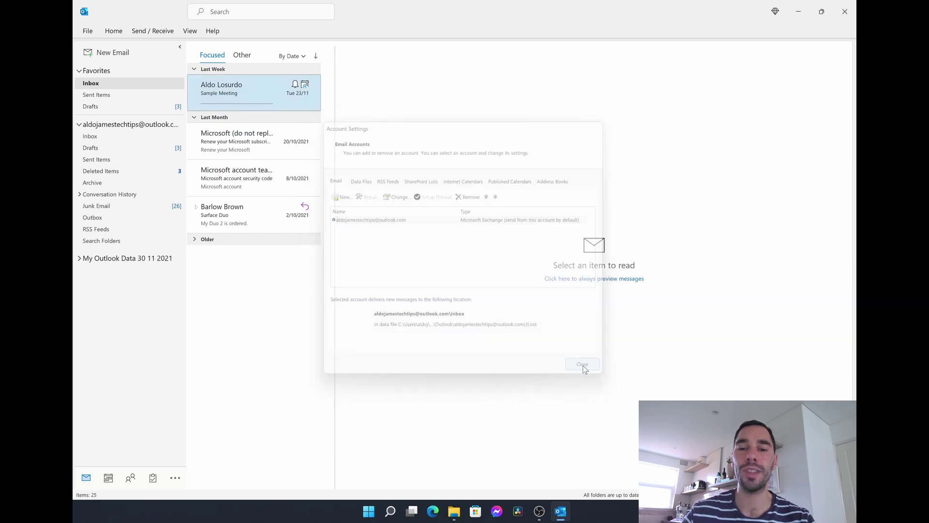
# Close Outlook and relaunch it by searching 'outl' from the Windows Start menu.
pyautogui.click(844, 11)
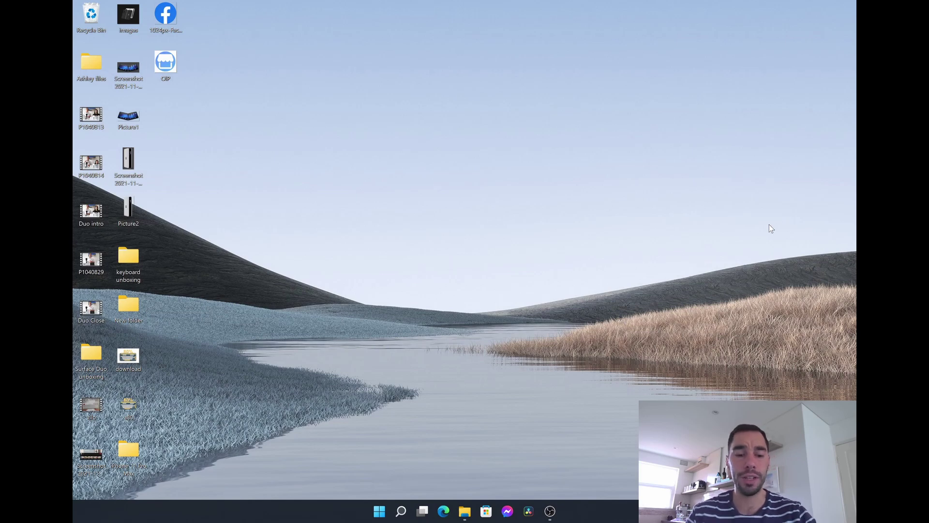
pyautogui.press('super')
pyautogui.write('outl')
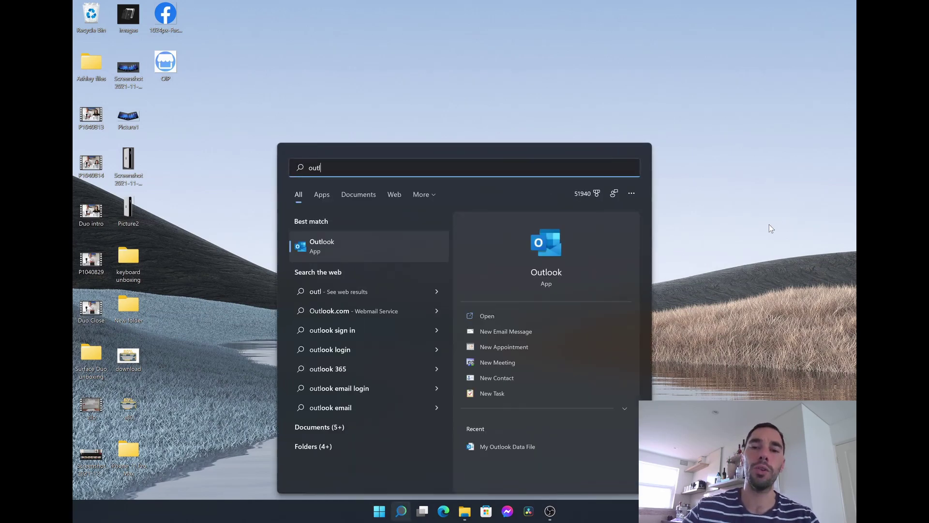
pyautogui.click(378, 252)
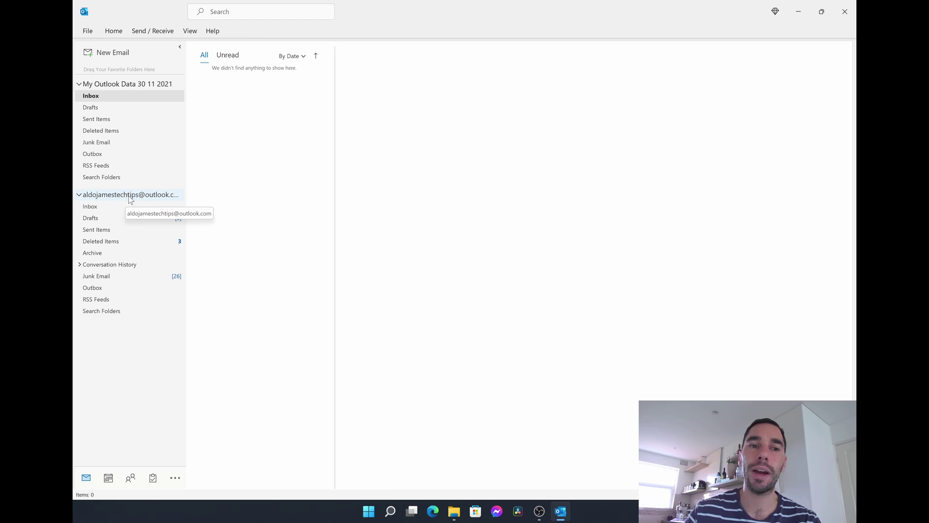
# Open the Account Settings dialog from the File tab.
pyautogui.rightClick(128, 195)
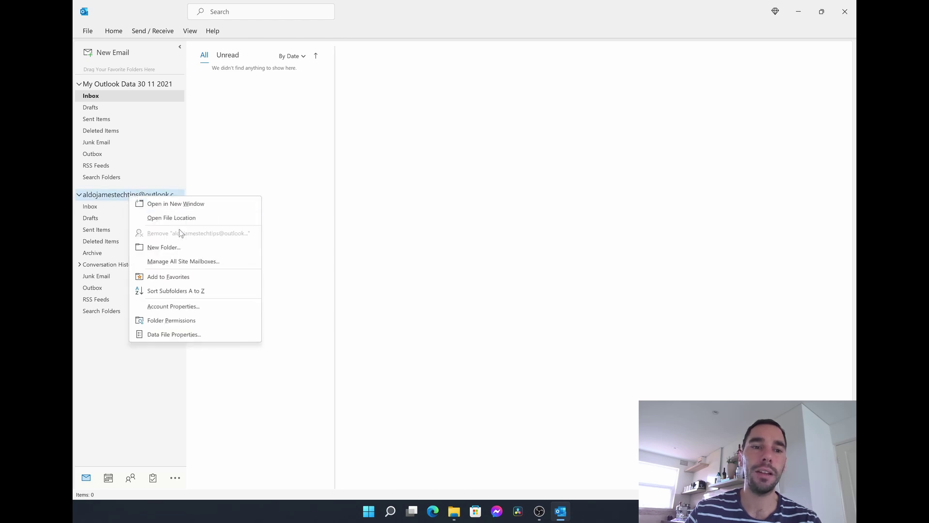
pyautogui.click(285, 189)
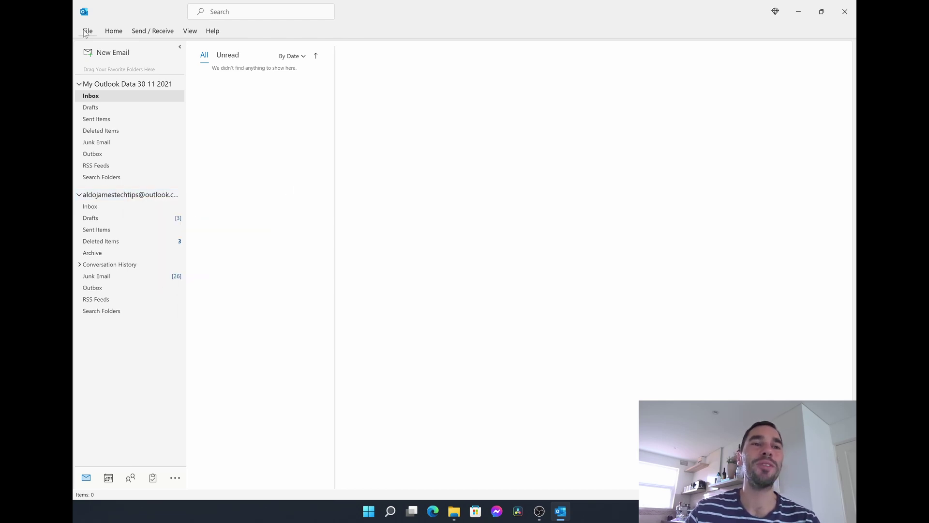
pyautogui.click(88, 31)
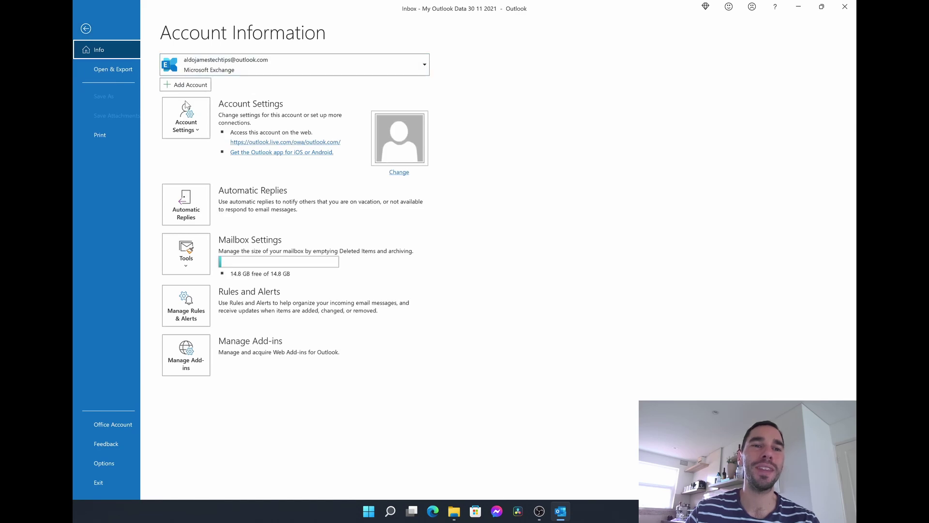
pyautogui.click(196, 125)
pyautogui.click(213, 144)
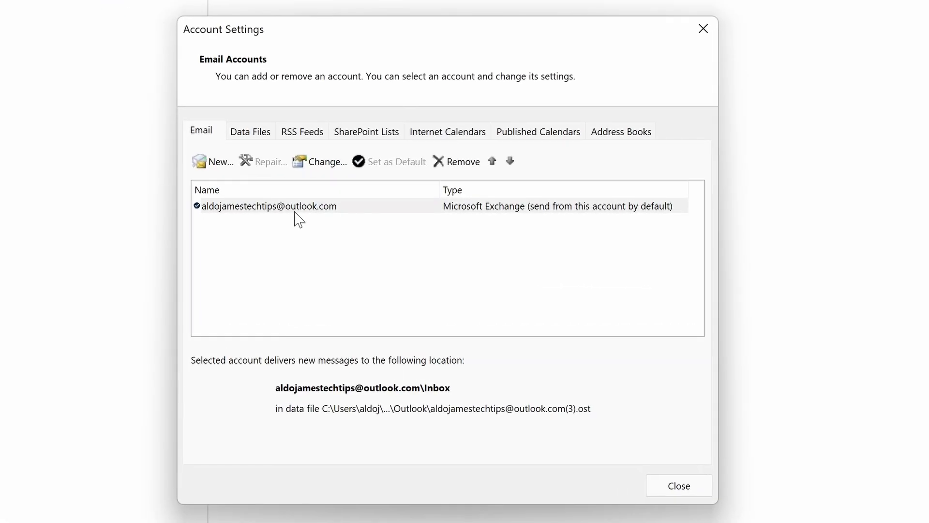
# Remove the outlook.com account and confirm deleting its cached content.
pyautogui.click(294, 211)
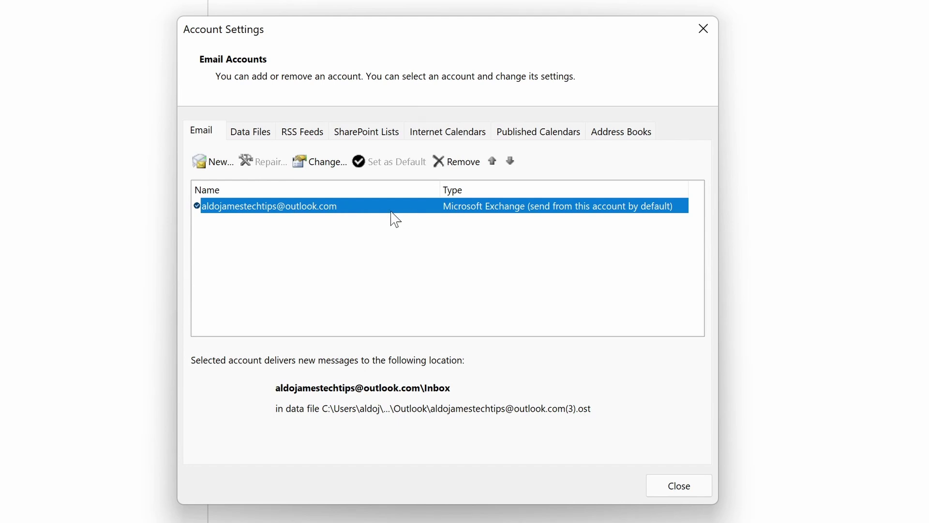
pyautogui.click(462, 162)
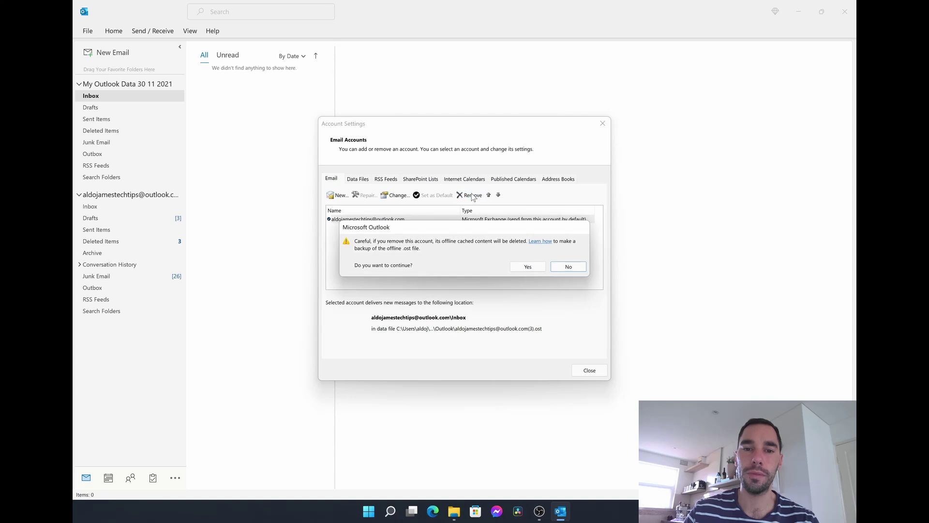
pyautogui.click(528, 267)
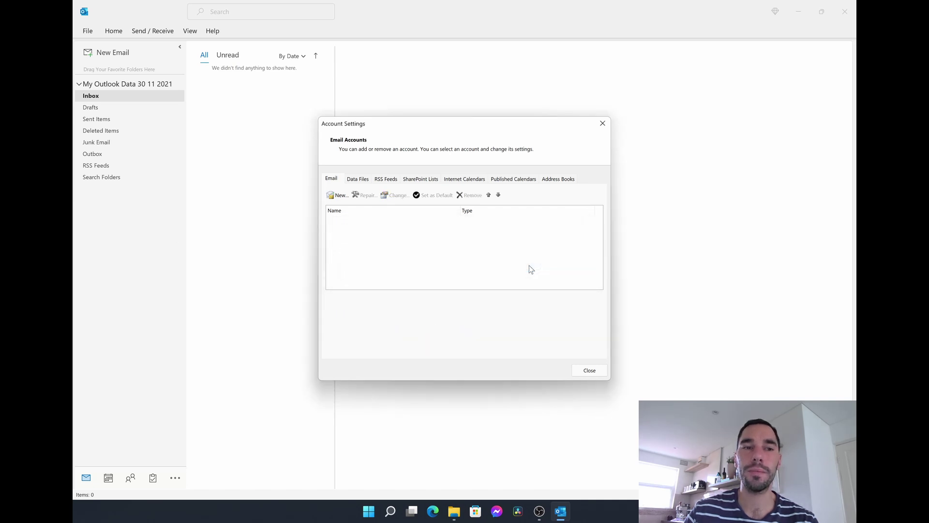
# Close Account Settings and check My Outlook Data 30 11 2021's options, where Close is unavailable.
pyautogui.click(591, 371)
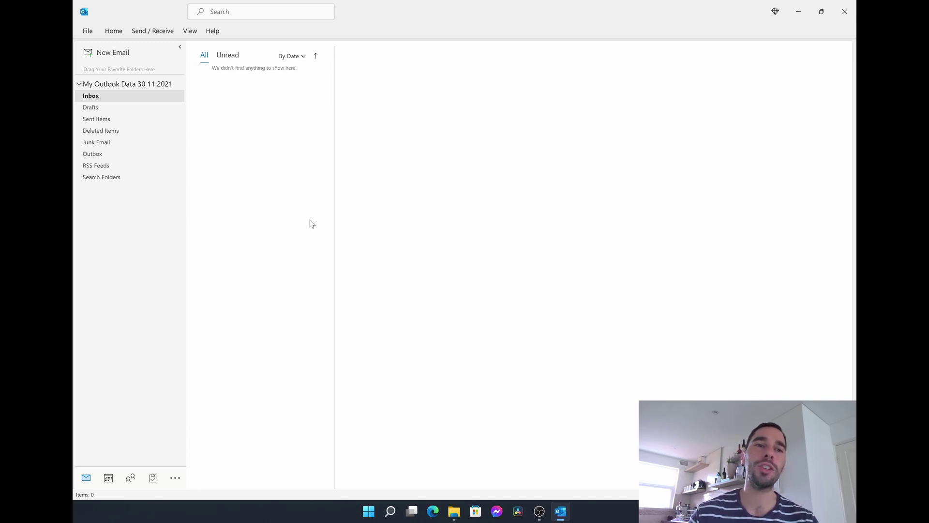
pyautogui.rightClick(107, 91)
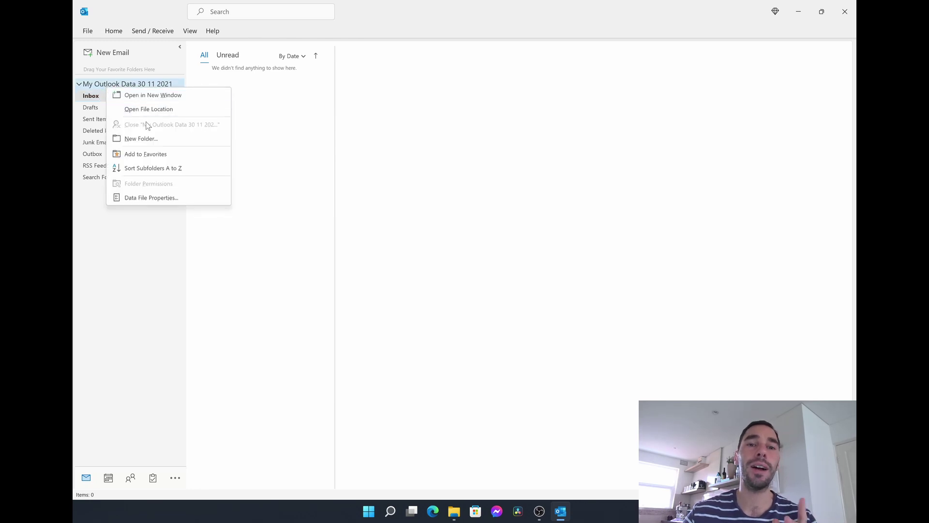
pyautogui.press('Escape')
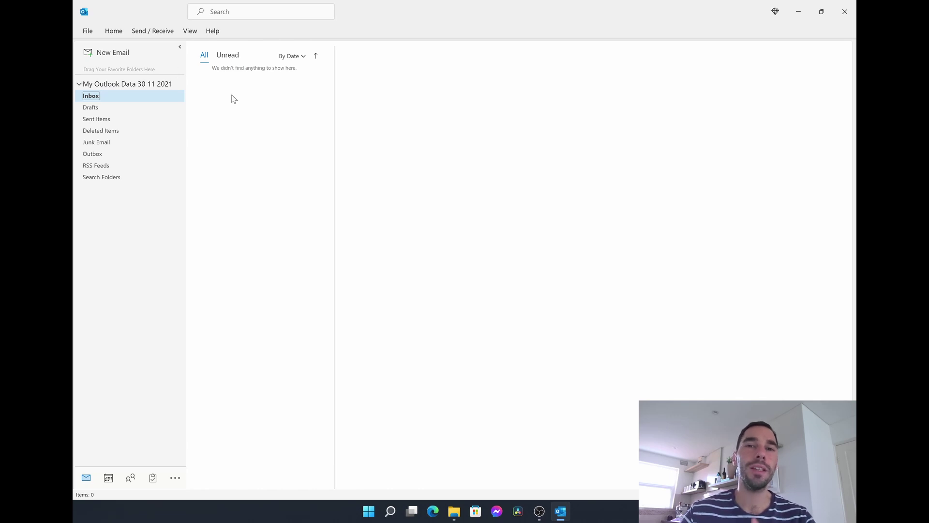
# Re-add the outlook.com account by entering its email address and accepting the delivery location change.
pyautogui.click(83, 31)
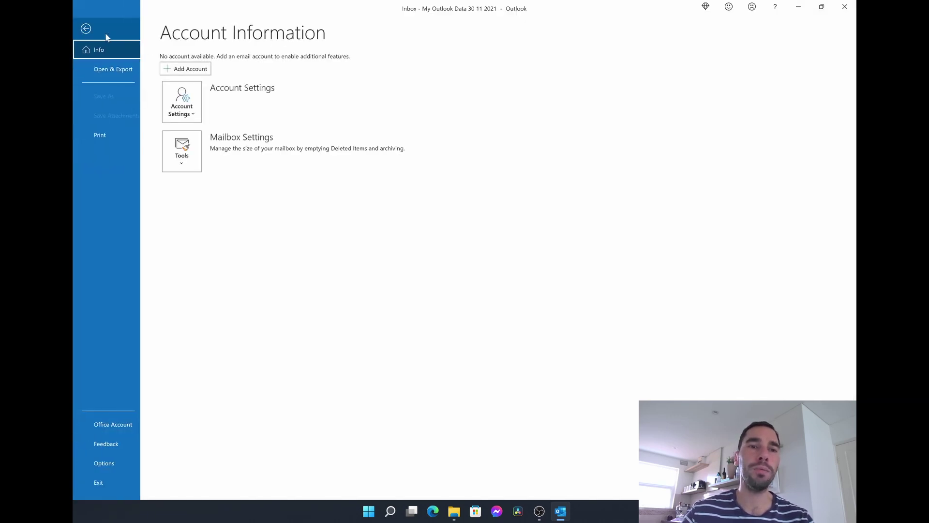
pyautogui.click(184, 71)
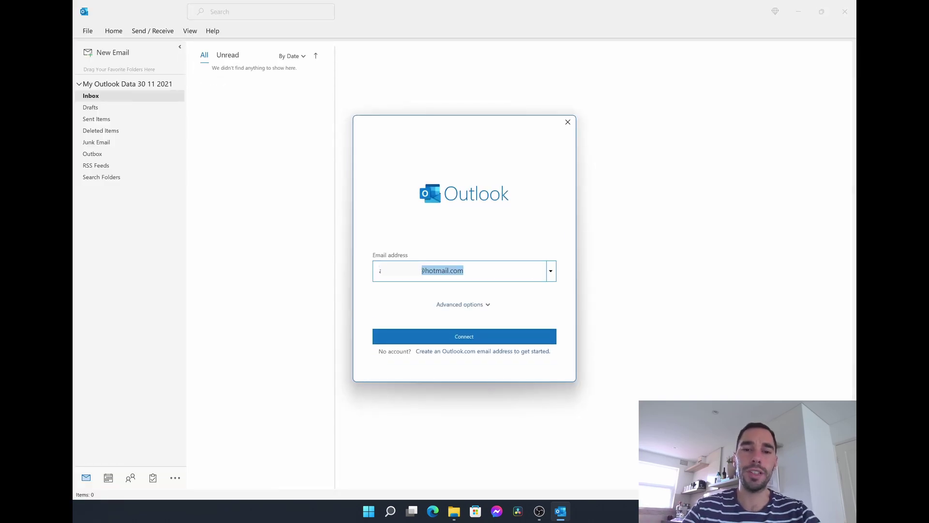
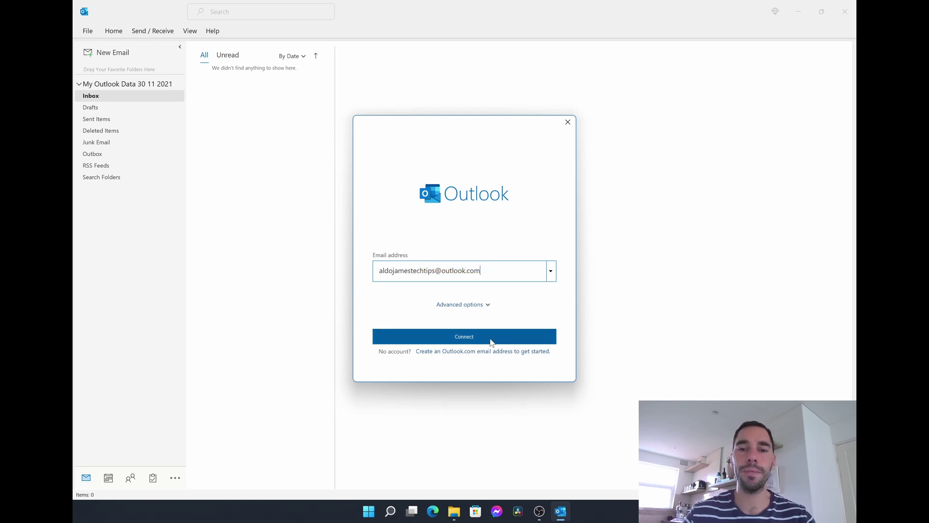
pyautogui.click(492, 340)
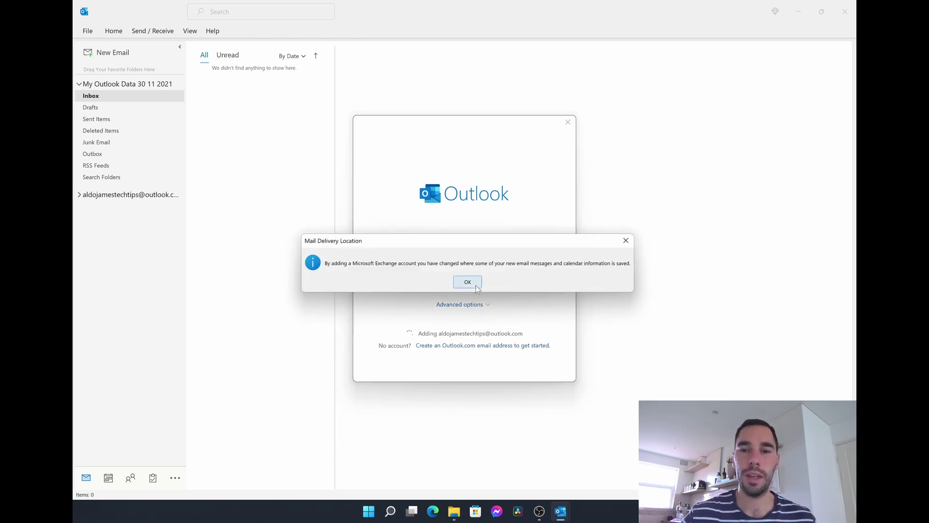
pyautogui.click(476, 286)
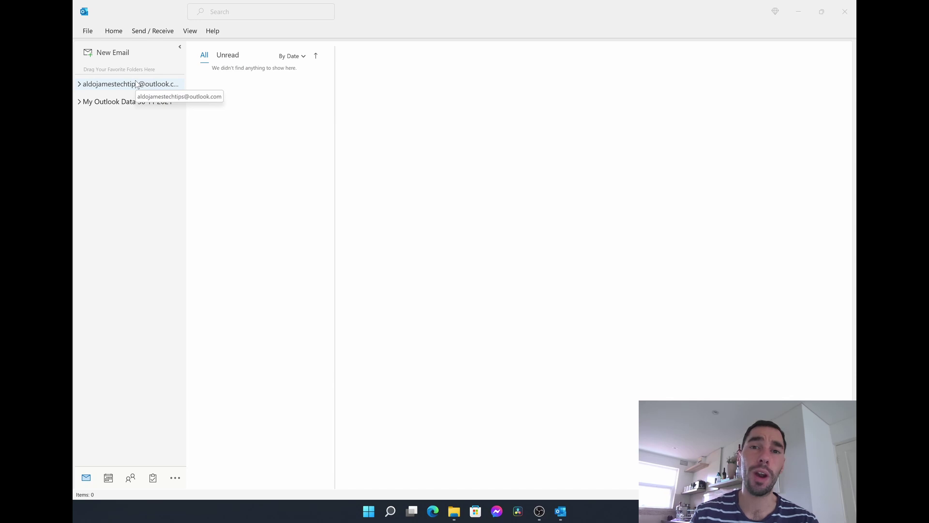
# Close the 'My Outlook Data 30 11 2021' data file from the folder pane's right-click menu.
pyautogui.click(264, 123)
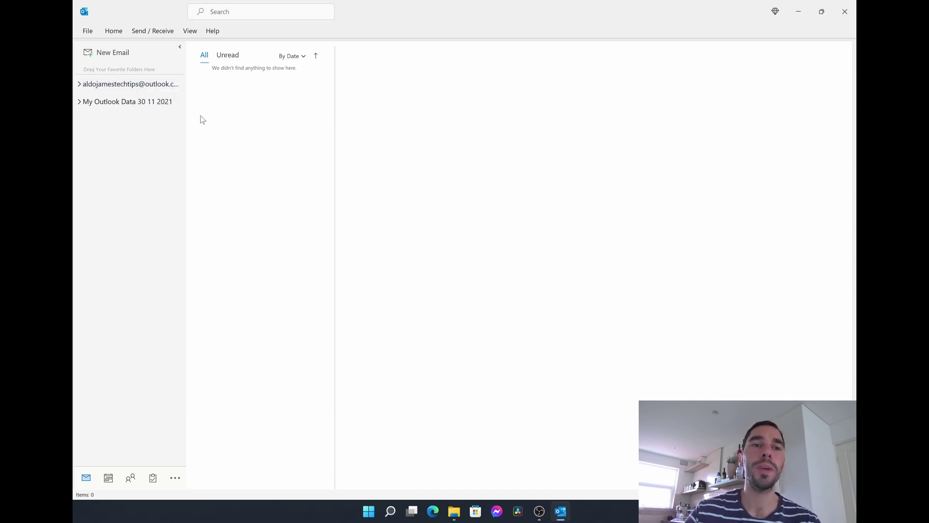
pyautogui.rightClick(126, 106)
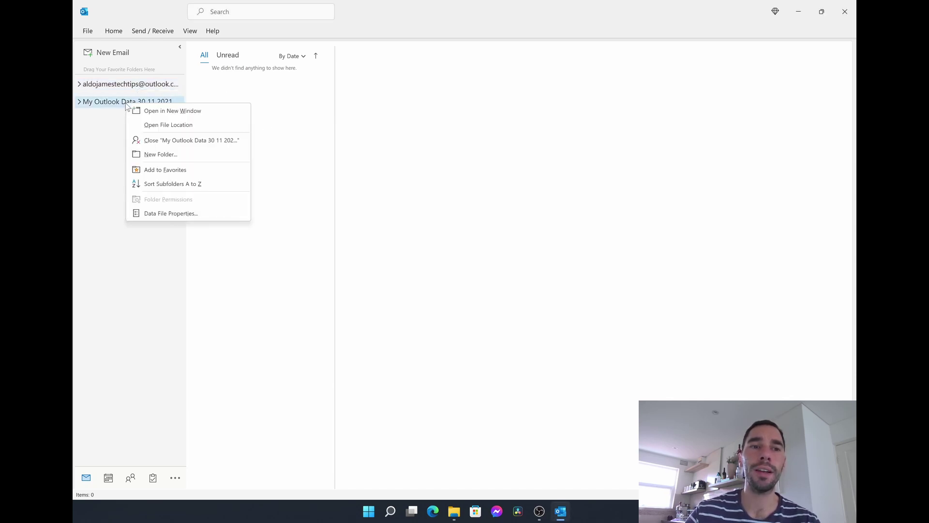
pyautogui.click(205, 141)
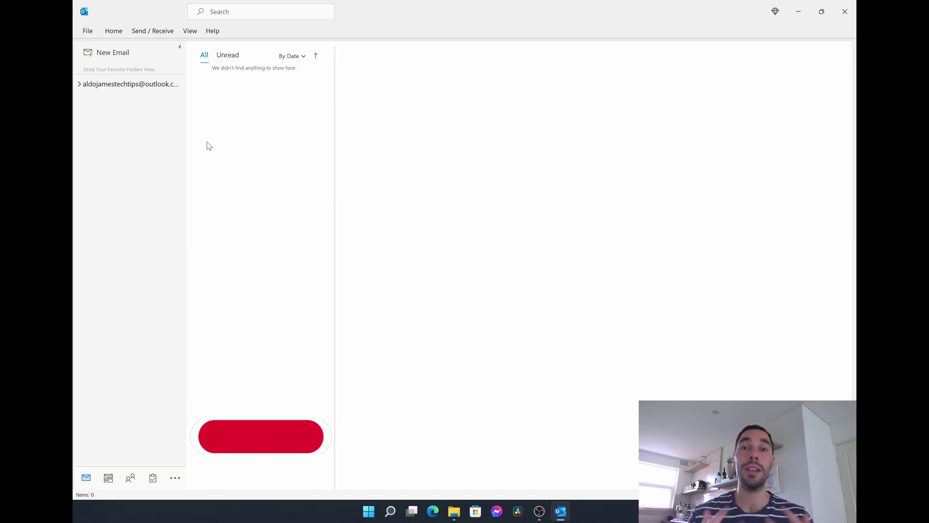